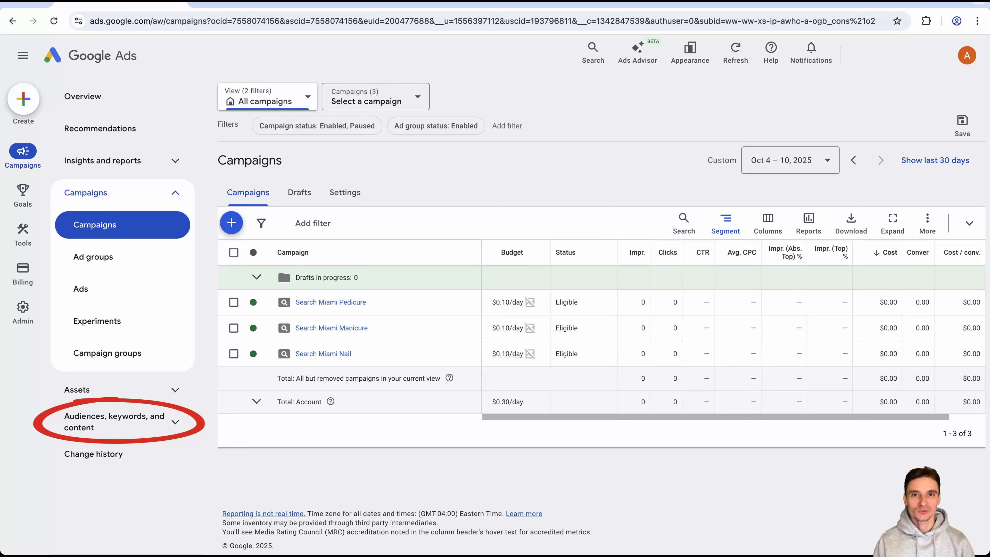
# - Open the keywords report for all campaigns and show the Attributes options in its column editor
pyautogui.click(105, 359)
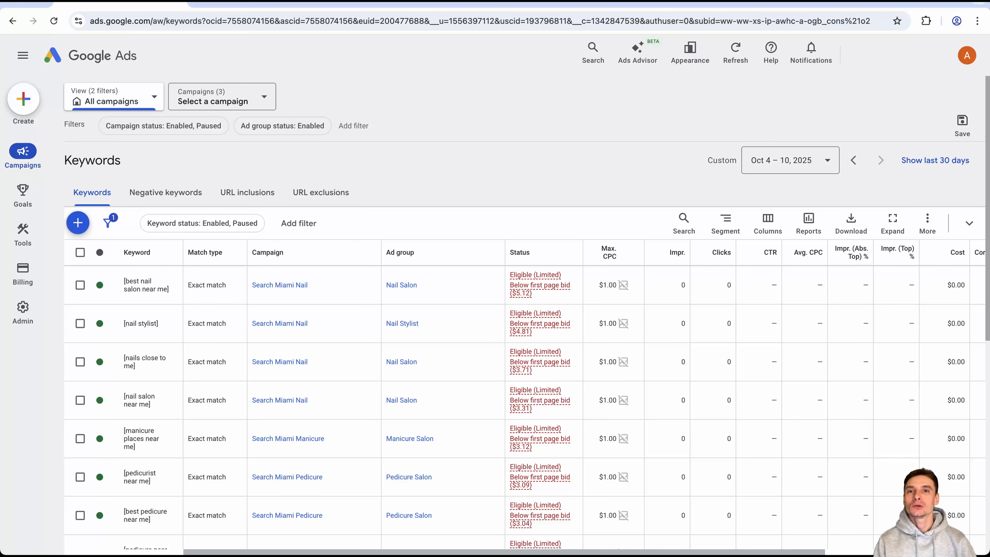
pyautogui.hscroll(5, 526, 390)
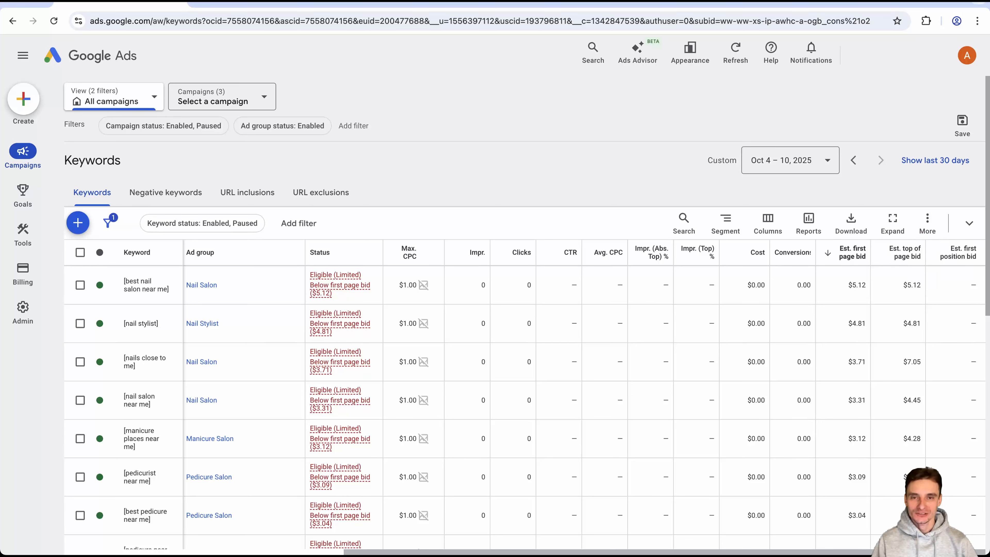
pyautogui.click(768, 224)
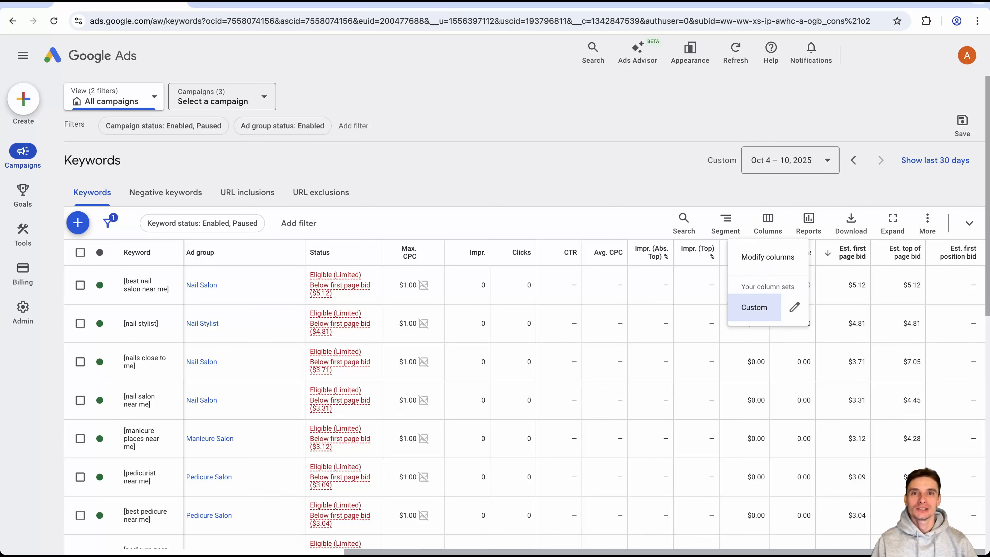
pyautogui.click(768, 257)
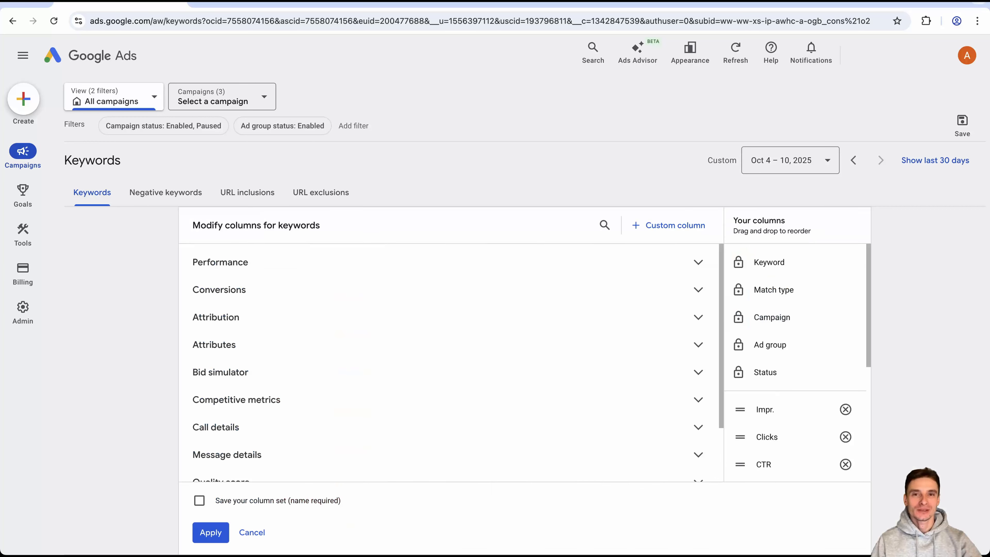
pyautogui.click(214, 344)
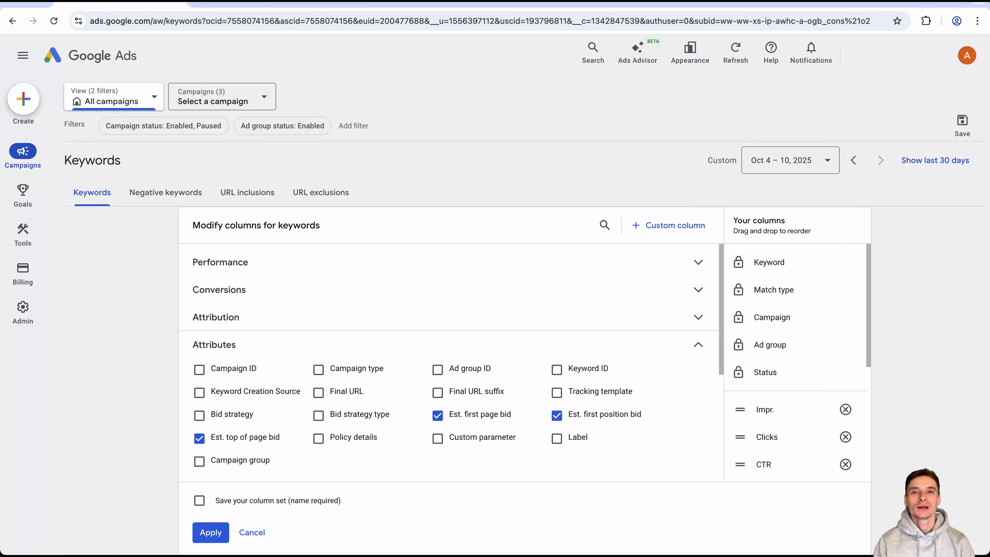
# - Remove Impr. (Abs. Top) %, Impr. (Top) % and Conversions from the keyword table's columns
pyautogui.scroll(-3, 795, 362)
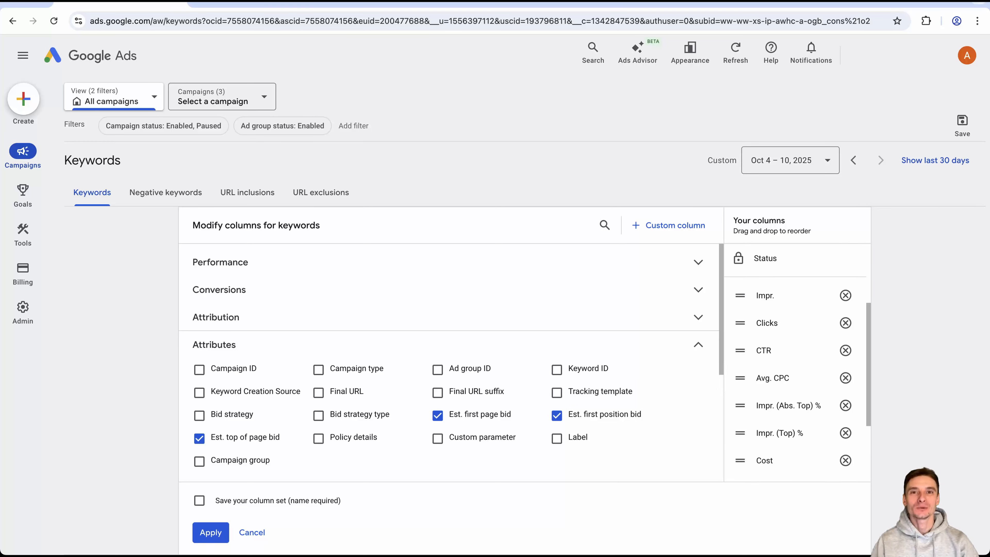
pyautogui.click(845, 406)
pyautogui.click(846, 405)
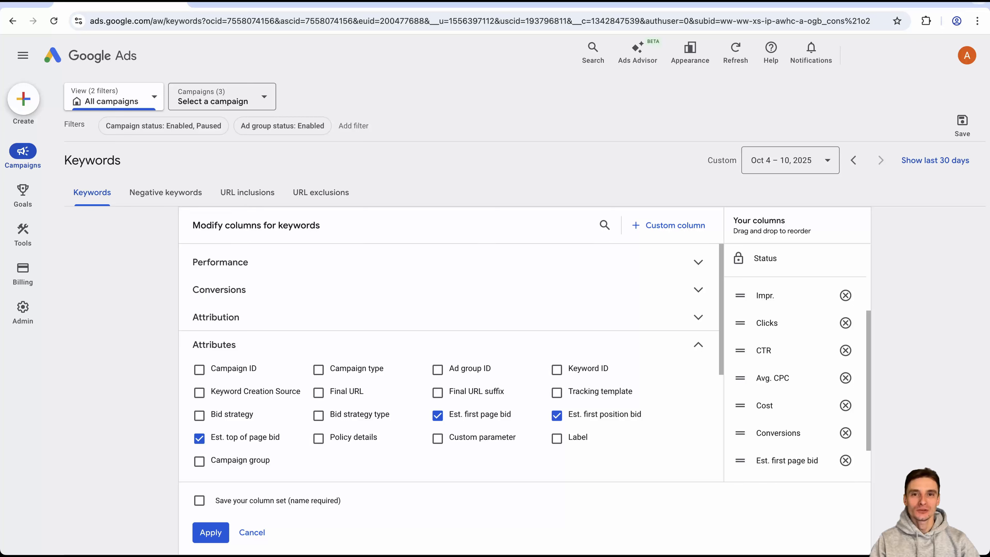
pyautogui.click(846, 433)
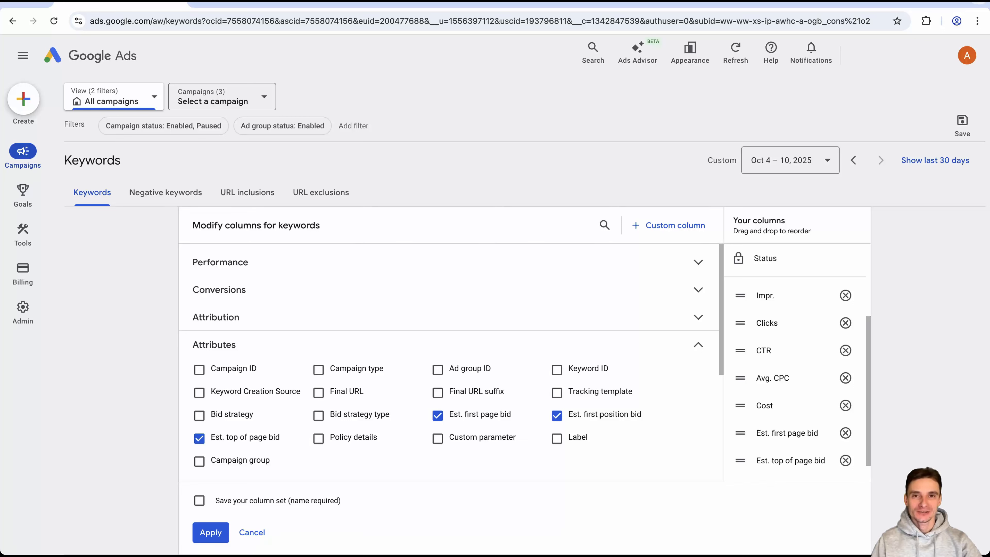
pyautogui.scroll(-1, 797, 363)
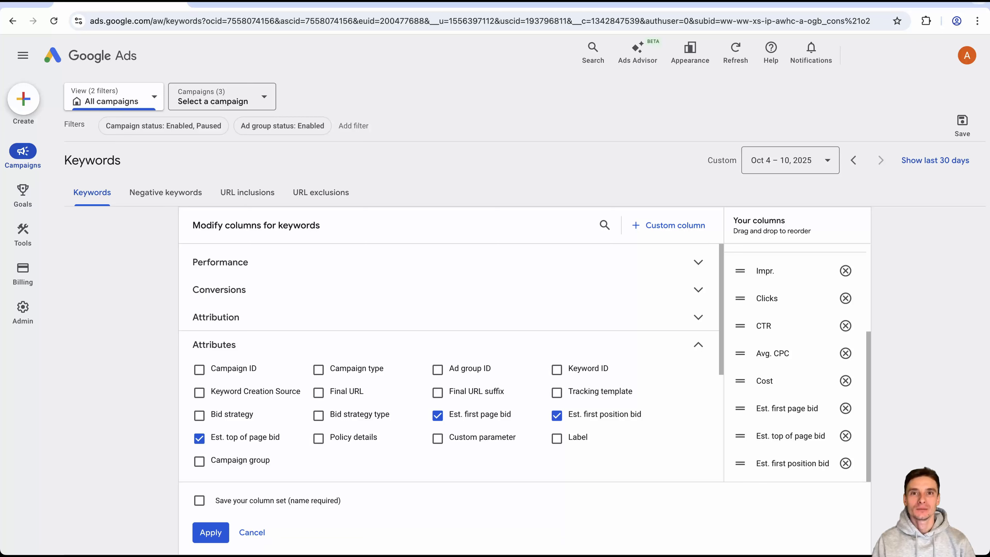
# - Save the column selection as a column set named 1 and apply it to the keywords table
pyautogui.scroll(4, 795, 363)
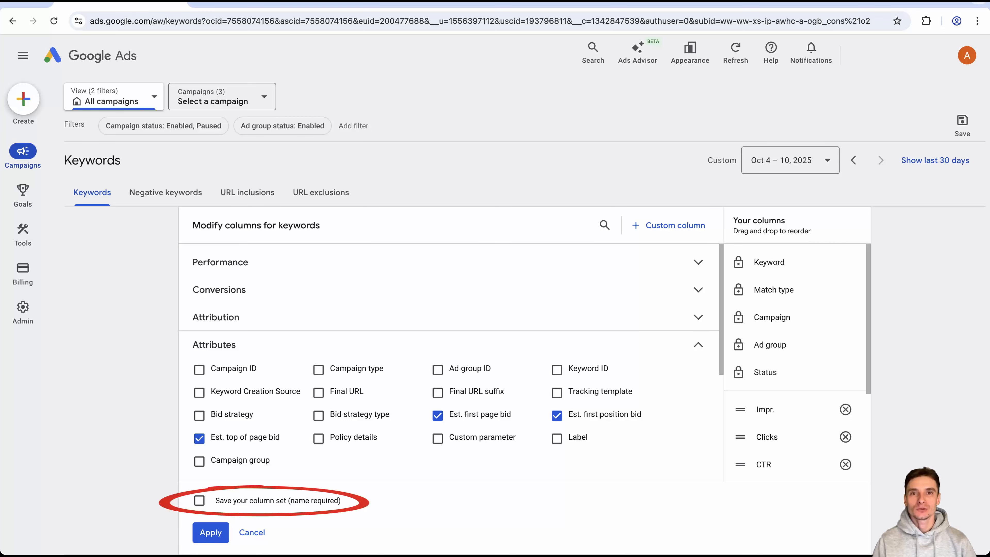
pyautogui.click(200, 500)
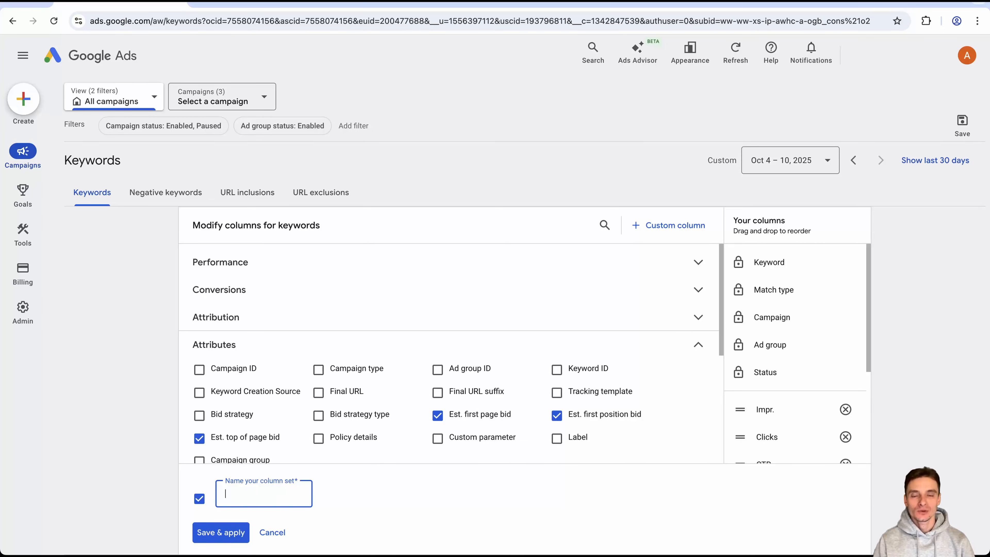
pyautogui.write('1')
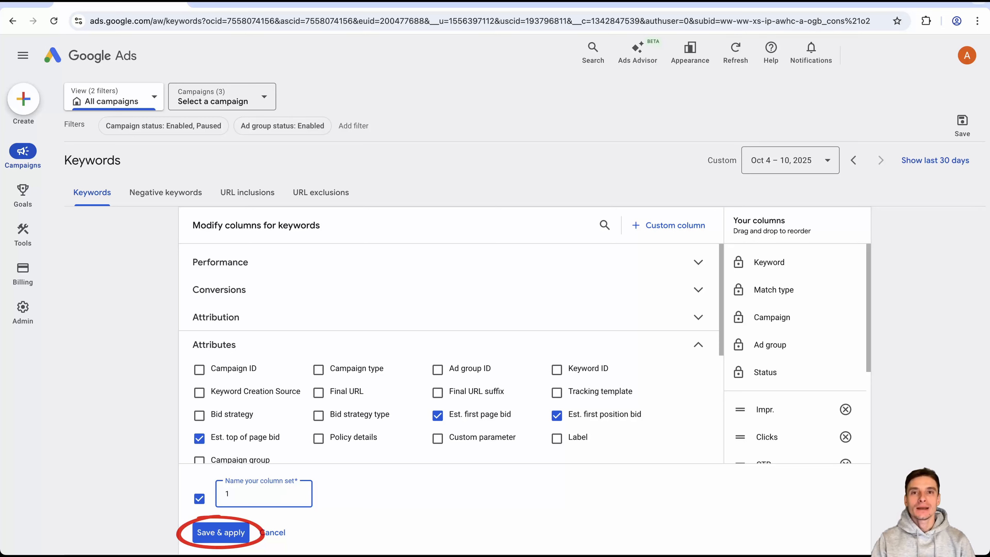
pyautogui.click(221, 532)
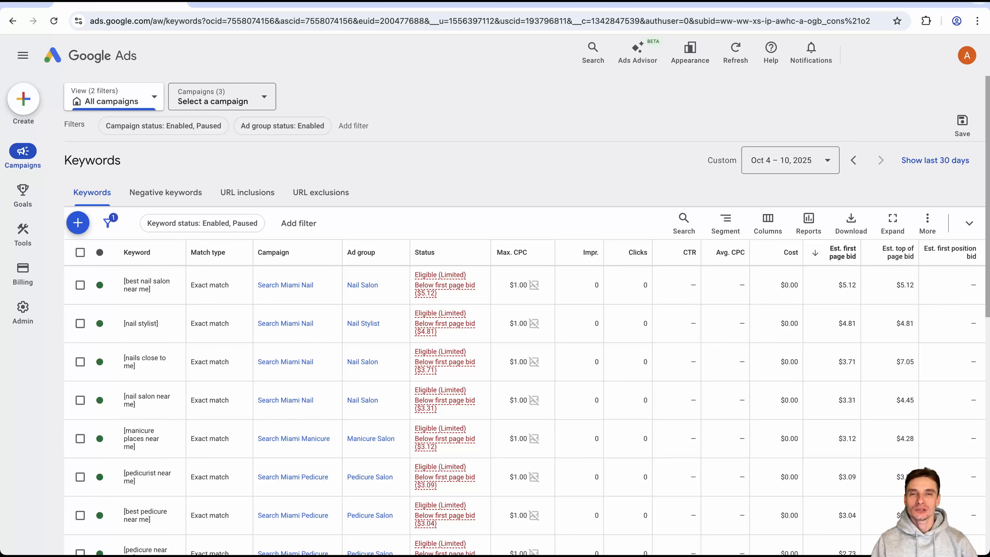
# - Show 500 rows in the keywords table and look through all keywords' estimated first page bids
pyautogui.scroll(-5, 523, 351)
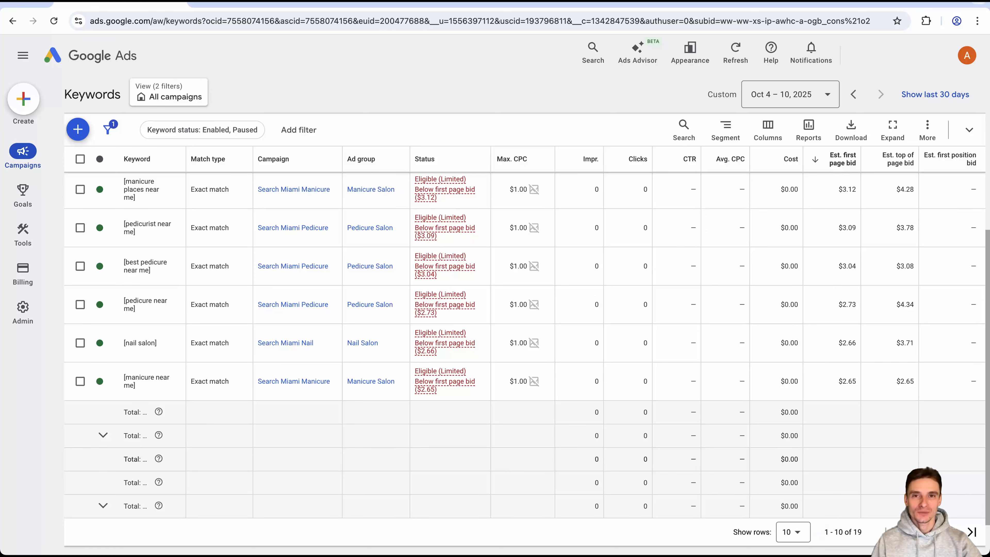
pyautogui.click(793, 532)
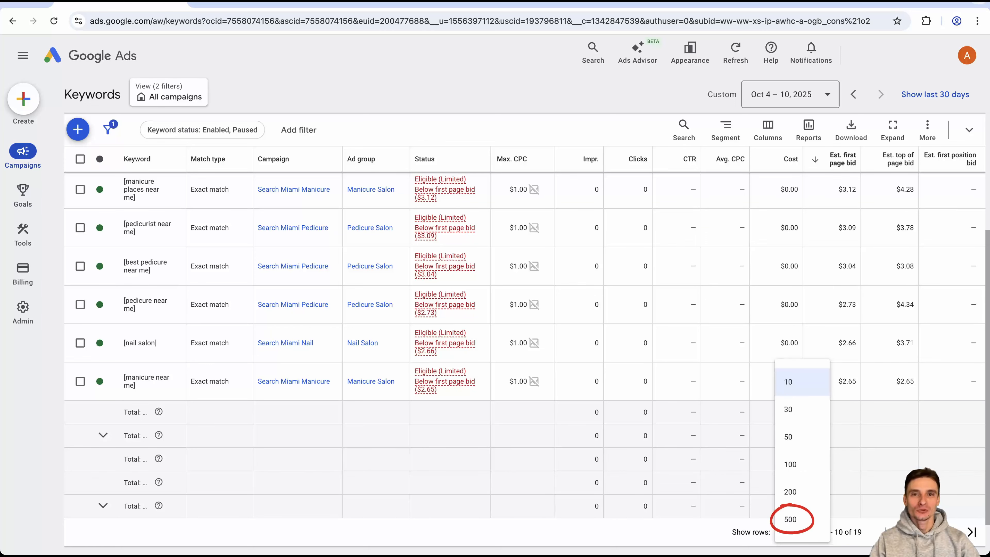
pyautogui.click(790, 519)
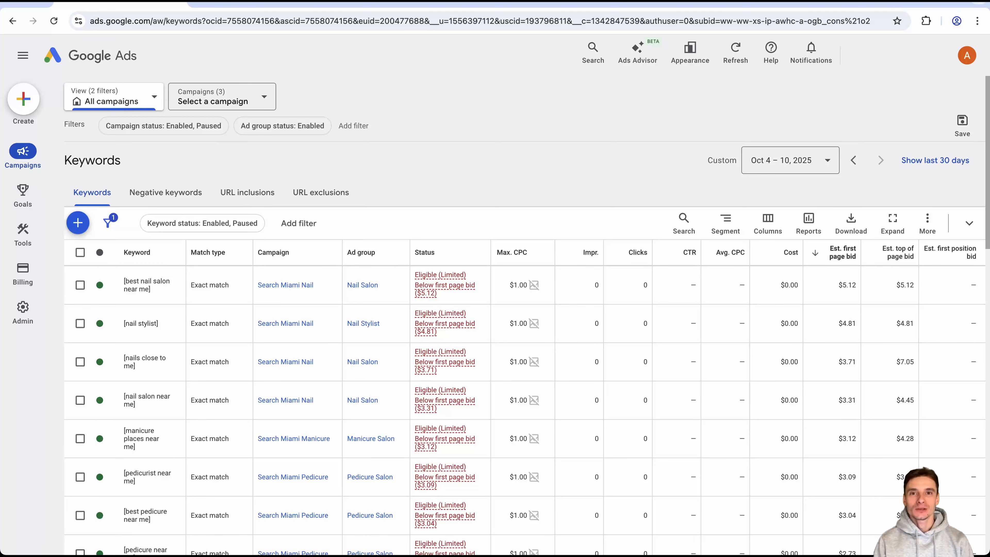
pyautogui.scroll(-10, 526, 351)
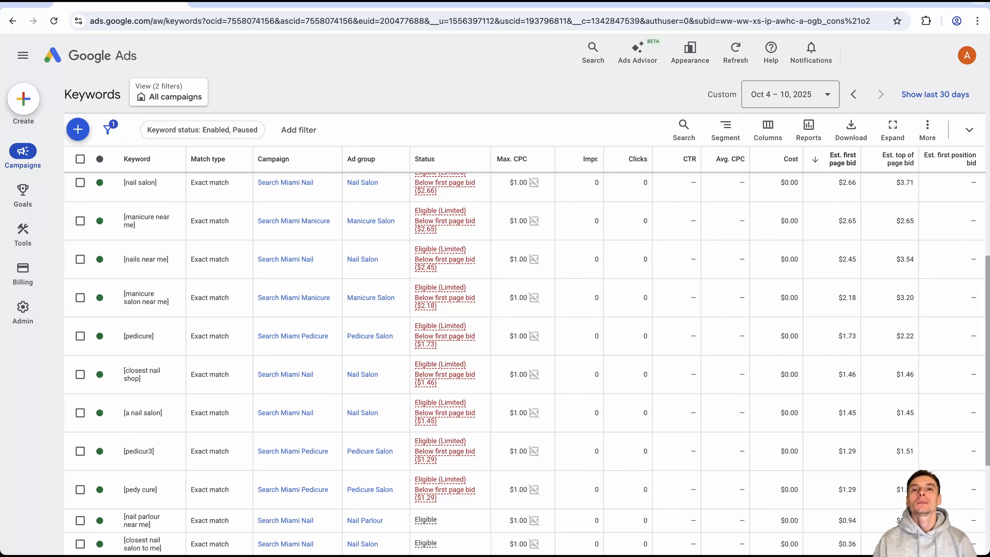
pyautogui.scroll(-4, 523, 351)
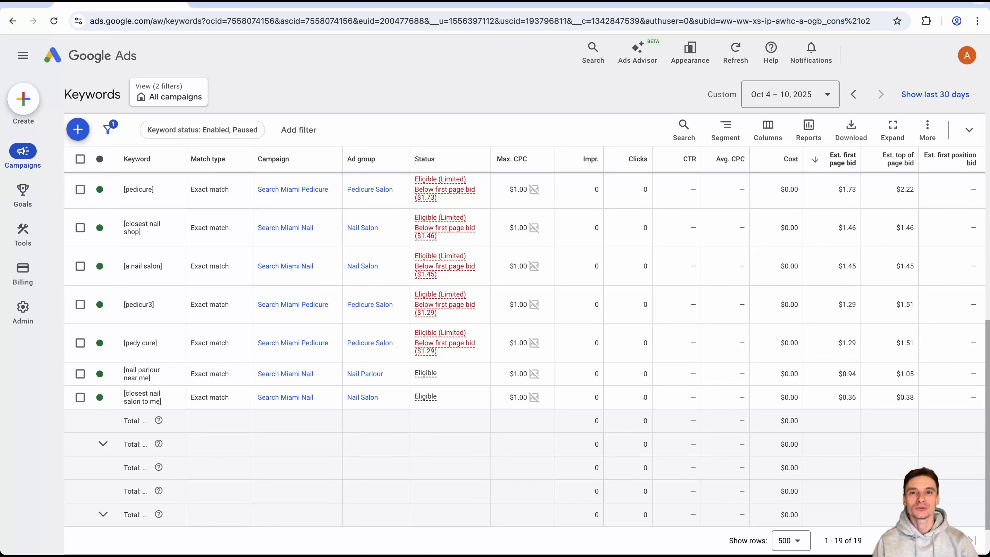
# - Add the Quality Score, Exp. CTR, Ad relevance and Landing page exp. columns to the keywords table and check them there
pyautogui.scroll(15, 527, 312)
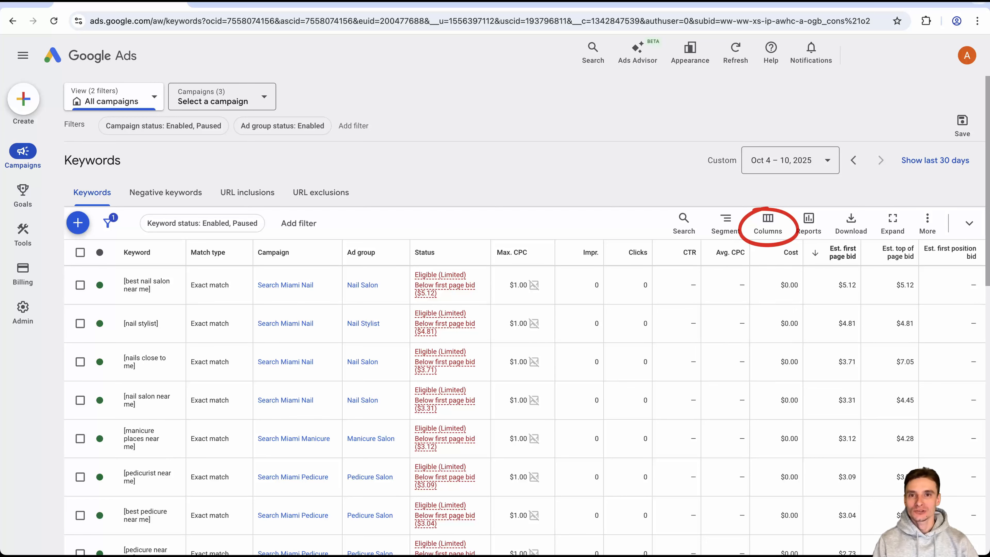
pyautogui.click(767, 223)
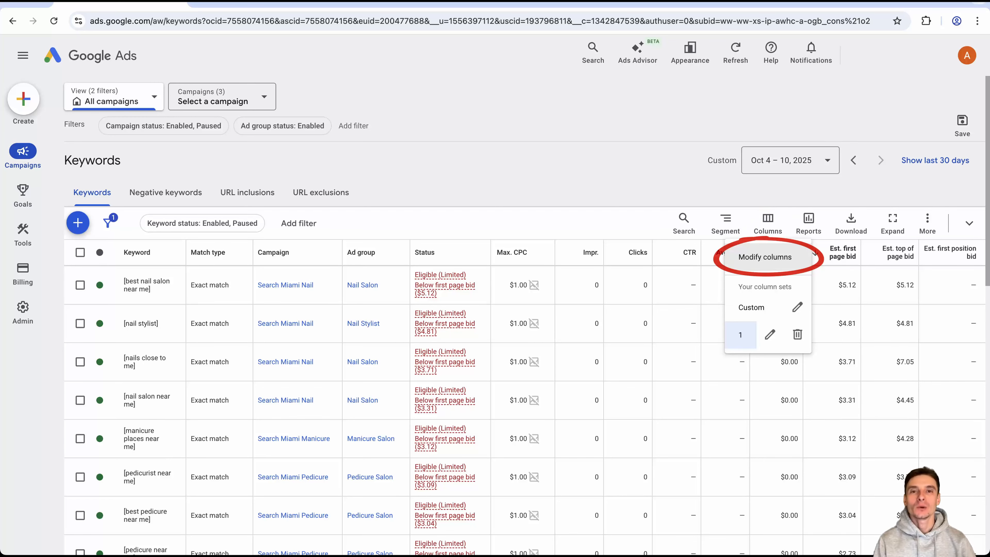
pyautogui.click(766, 257)
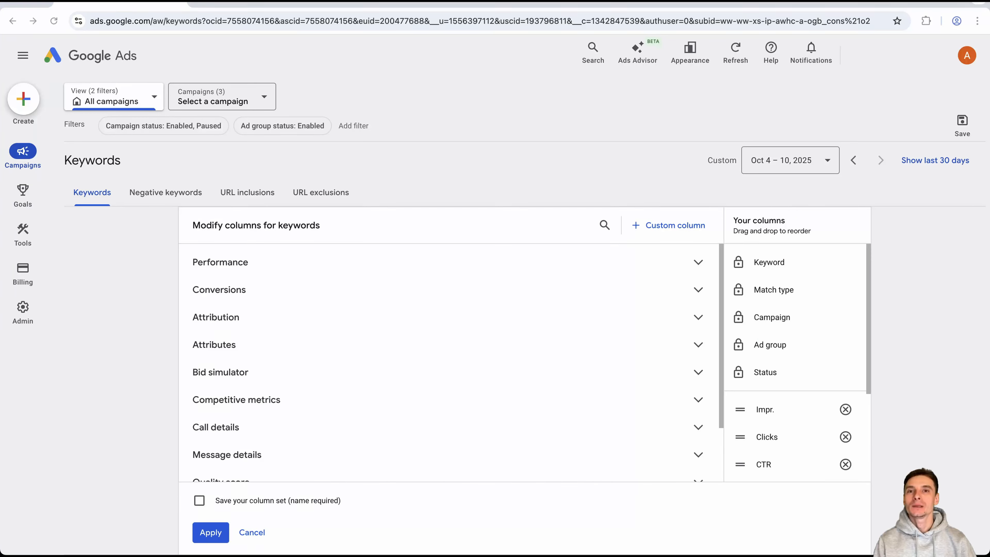
pyautogui.scroll(-4, 795, 363)
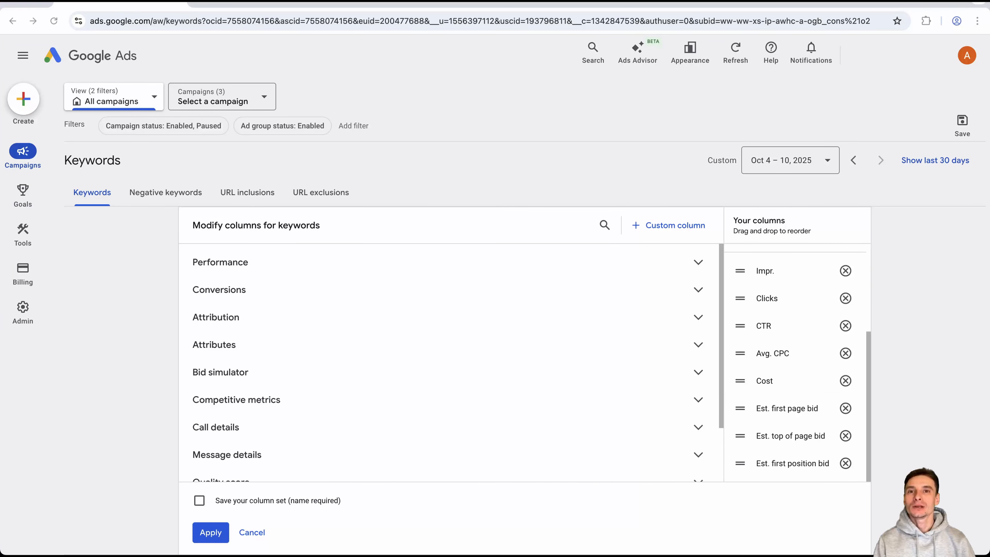
pyautogui.scroll(-3, 449, 363)
pyautogui.click(221, 413)
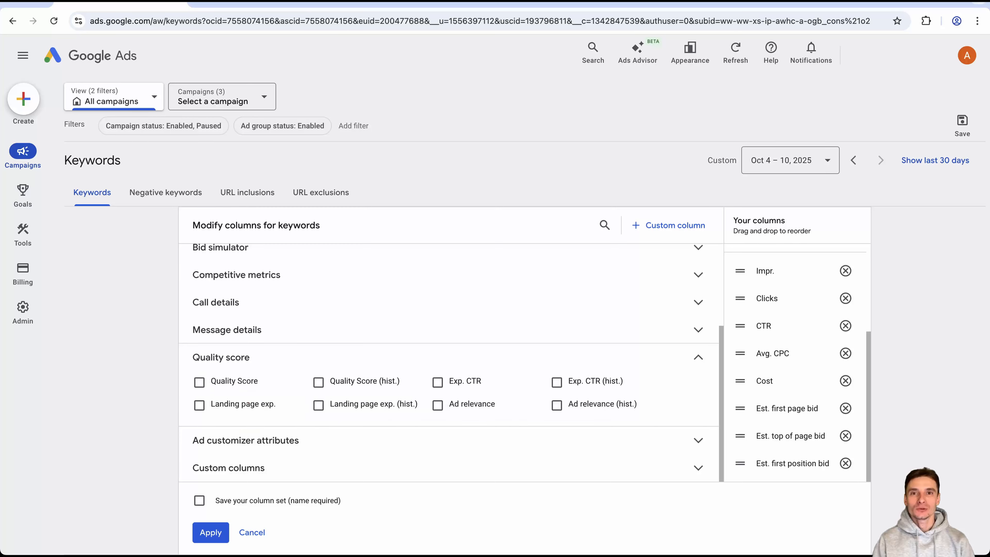
pyautogui.click(200, 382)
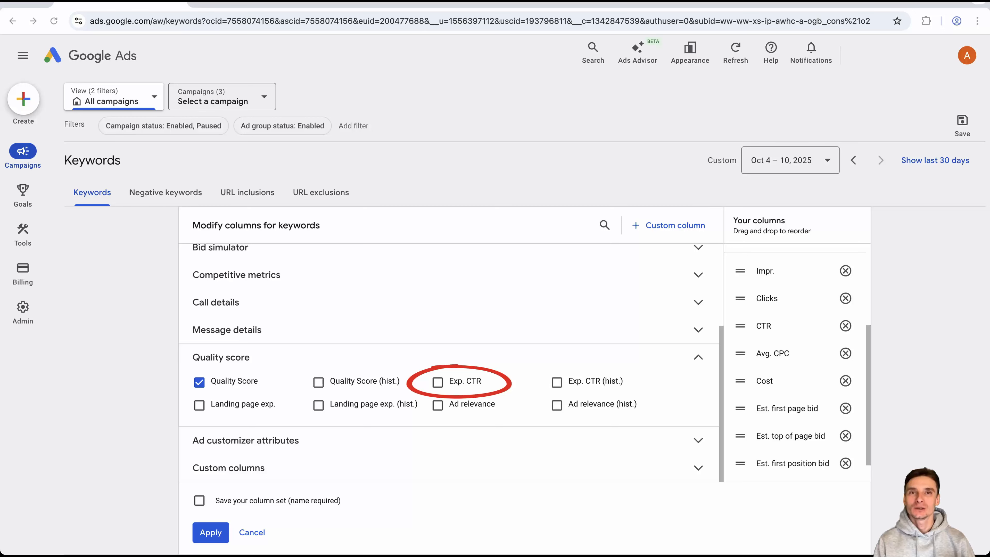
pyautogui.click(437, 382)
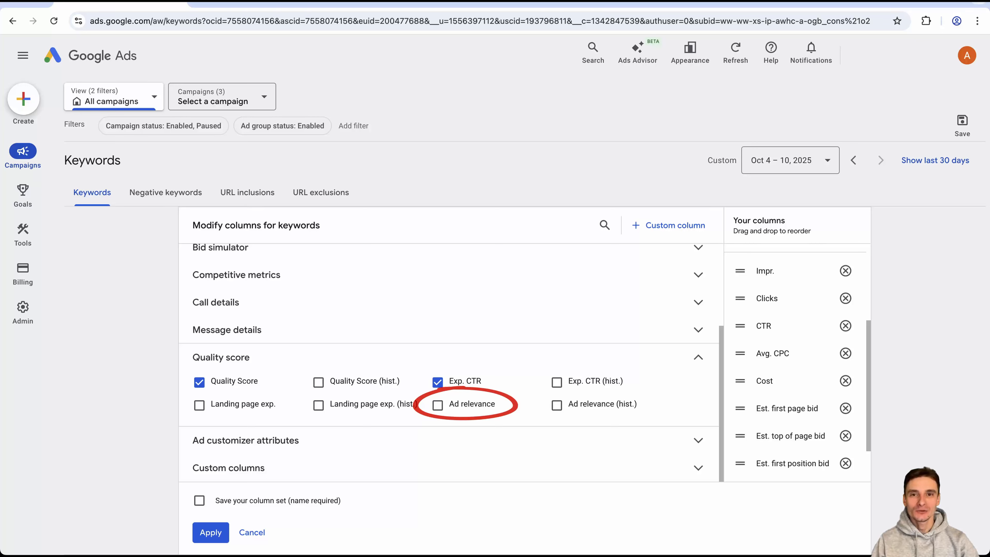
pyautogui.click(438, 405)
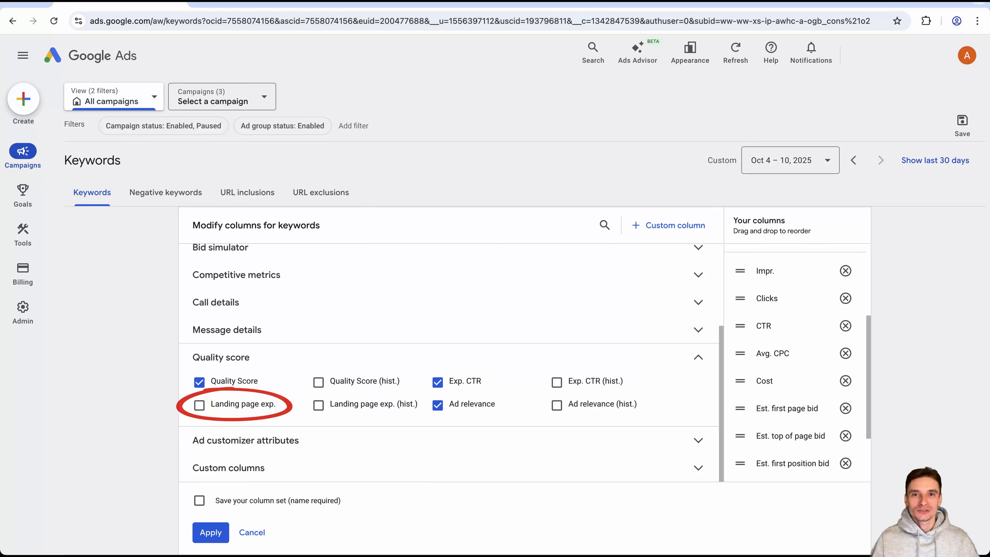
pyautogui.click(199, 406)
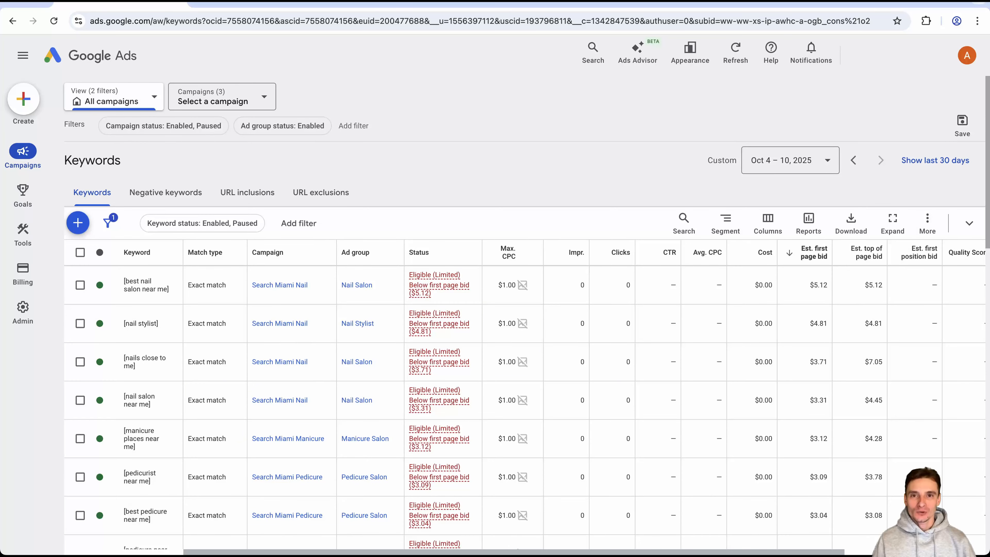
pyautogui.hscroll(5, 526, 390)
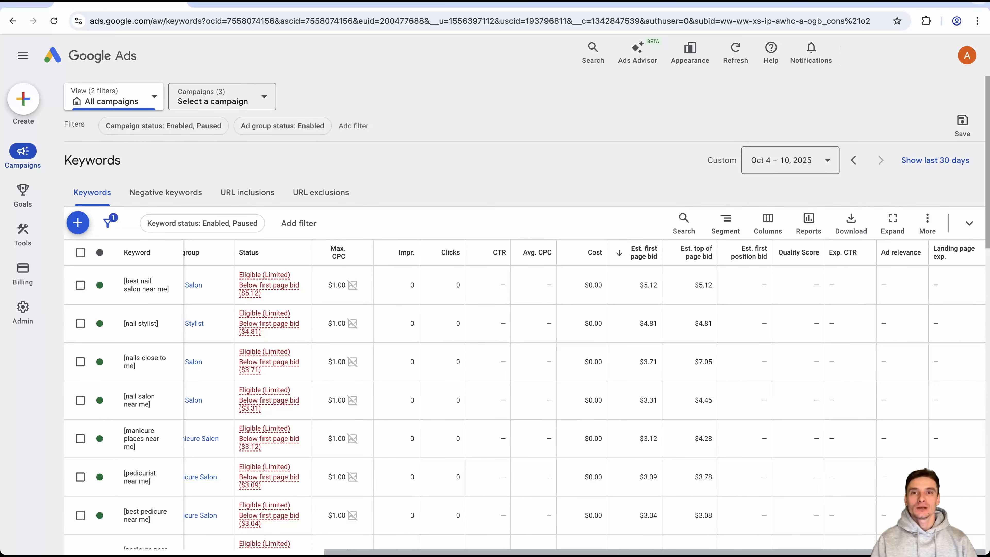
pyautogui.moveTo(799, 253)
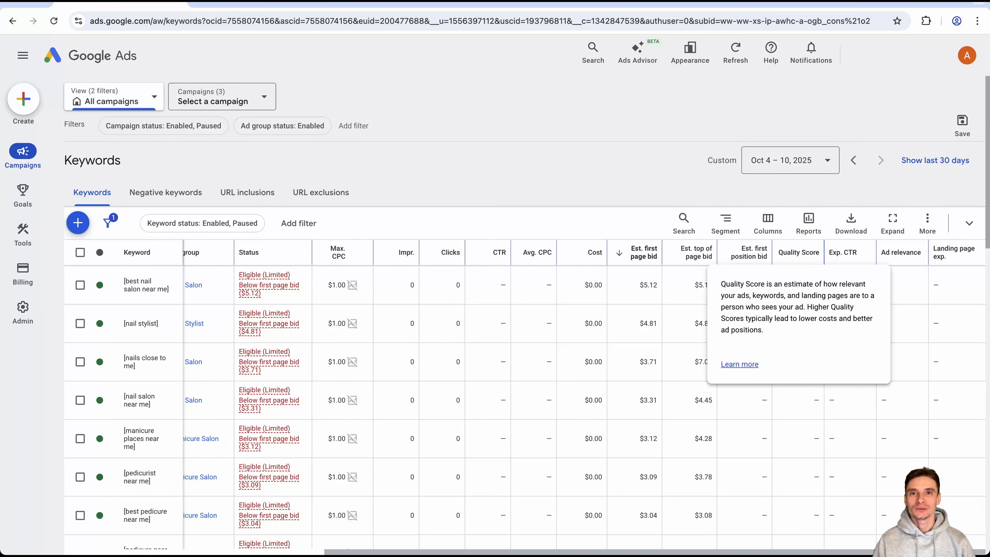
pyautogui.moveTo(954, 253)
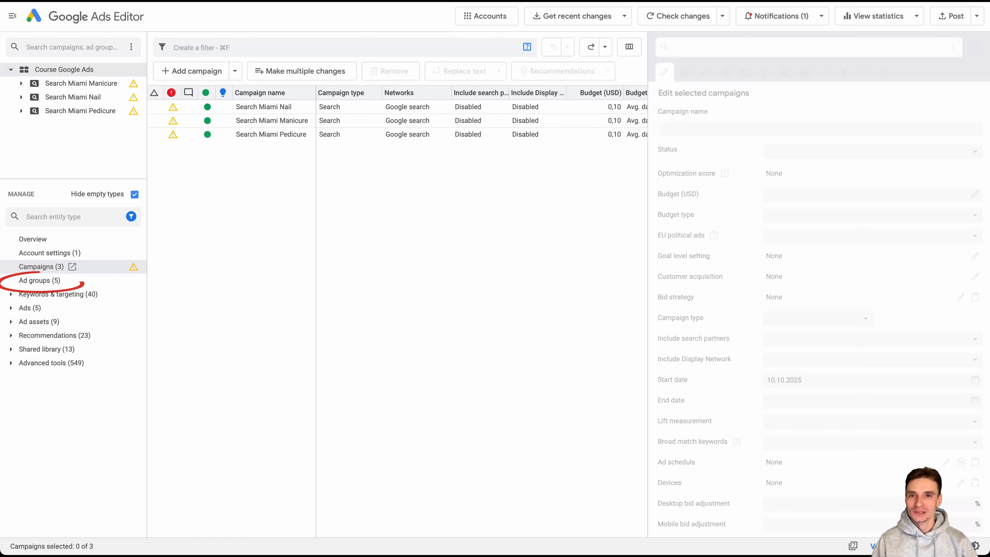
# - In Google Ads Editor, set the default max. CPC of all ad groups to 5,50 USD and open Keywords & targeting
pyautogui.click(39, 280)
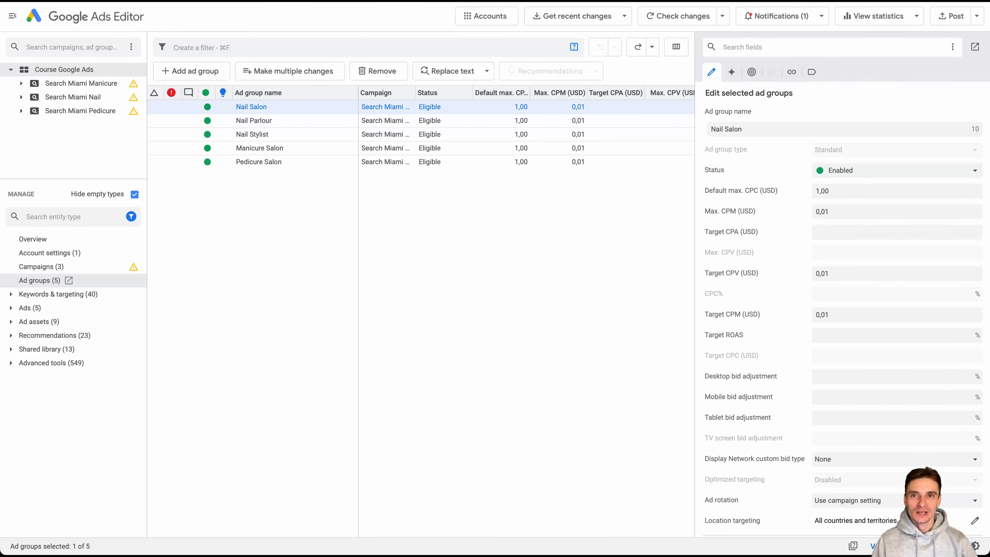
pyautogui.press('super+a')
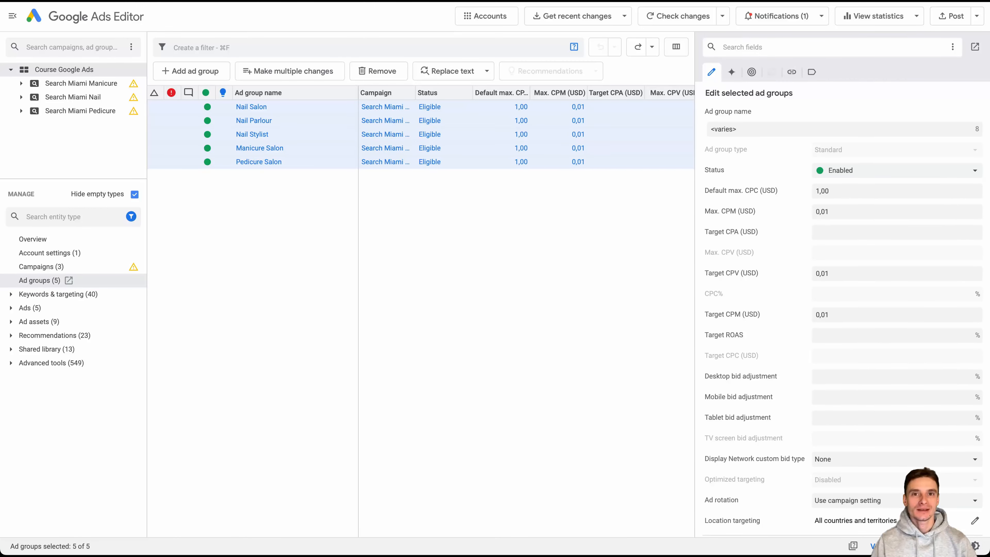
pyautogui.click(823, 191)
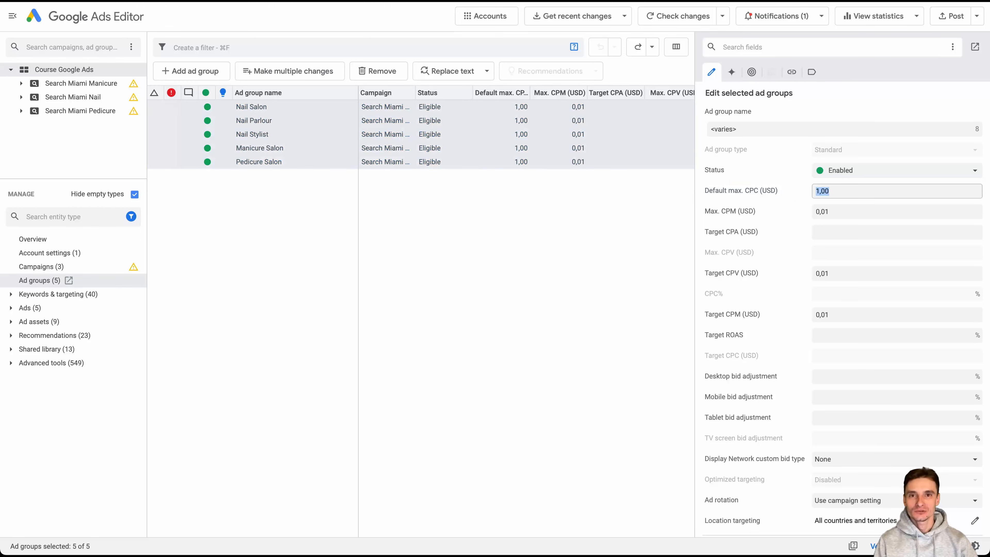
pyautogui.write('5,50')
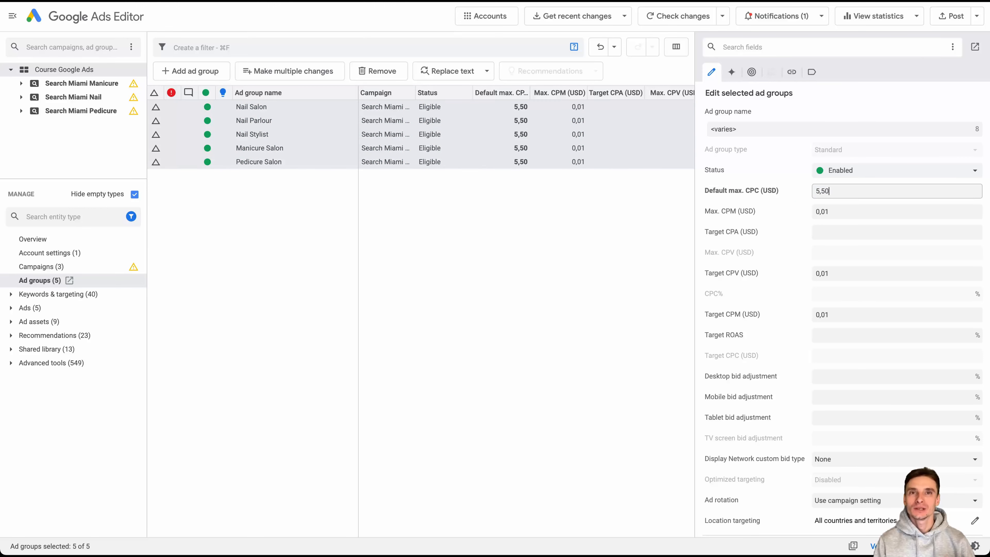
pyautogui.click(58, 294)
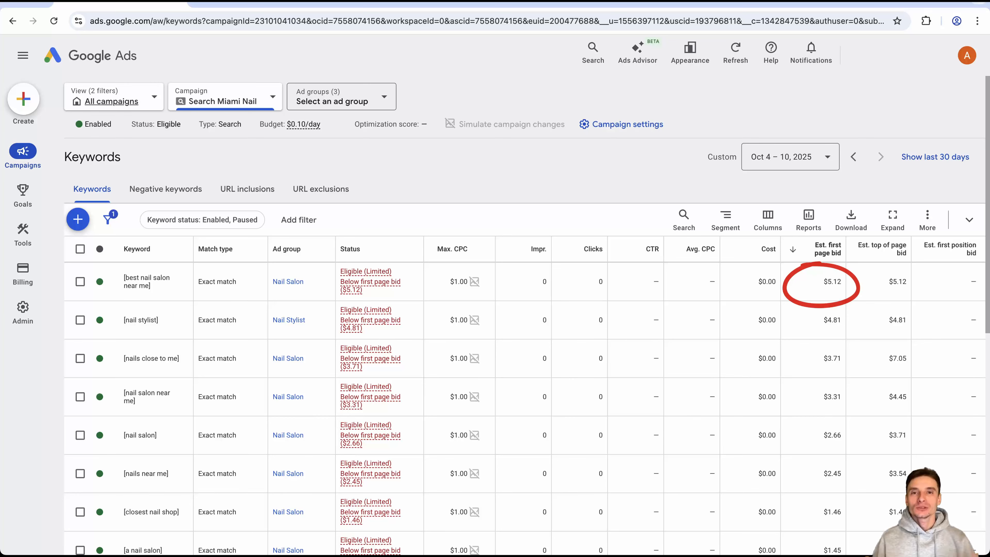
# - In Google Ads, show the keywords of the Search Miami Nail campaign and look through their estimated first page bids
pyautogui.scroll(-2, 526, 312)
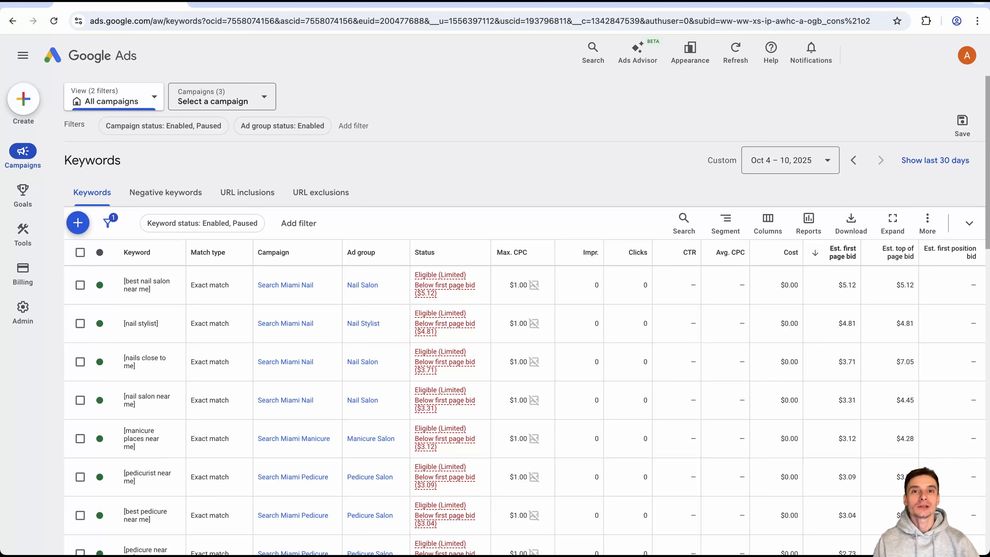
pyautogui.click(222, 97)
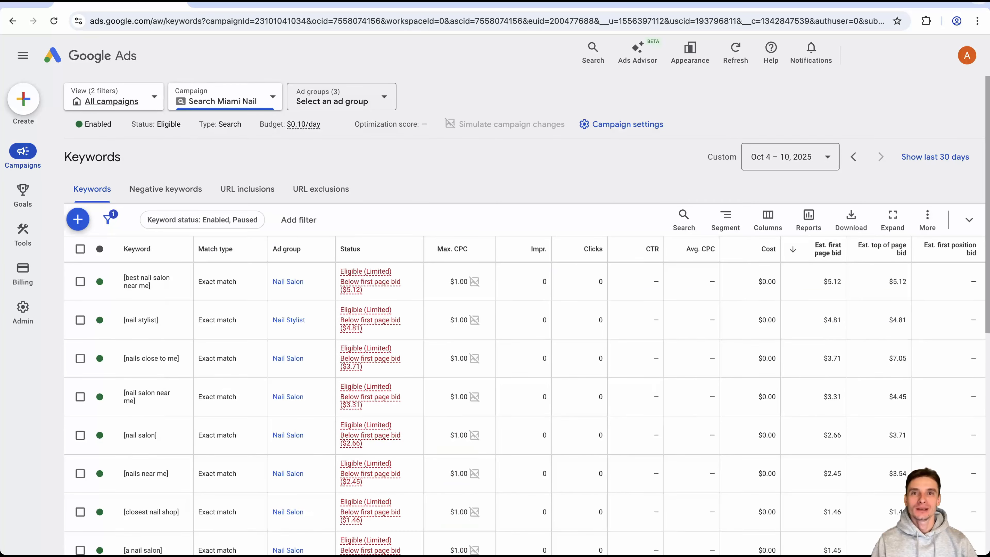
pyautogui.scroll(-3, 525, 351)
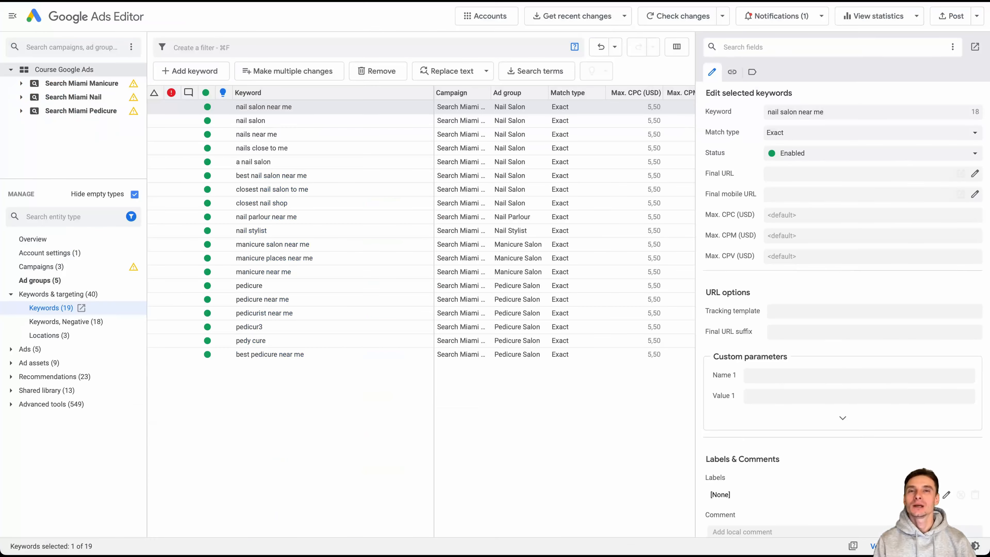
# - In Google Ads Editor, undo the last bid change and set the default max. CPC of all Search Miami Nail ad groups to 5,50 USD
pyautogui.press('super+z')
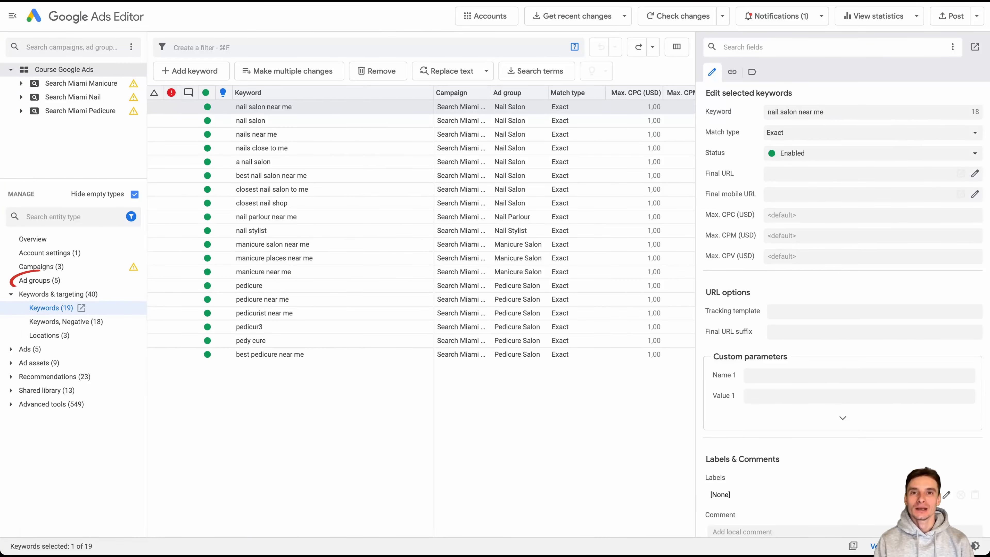
pyautogui.click(40, 280)
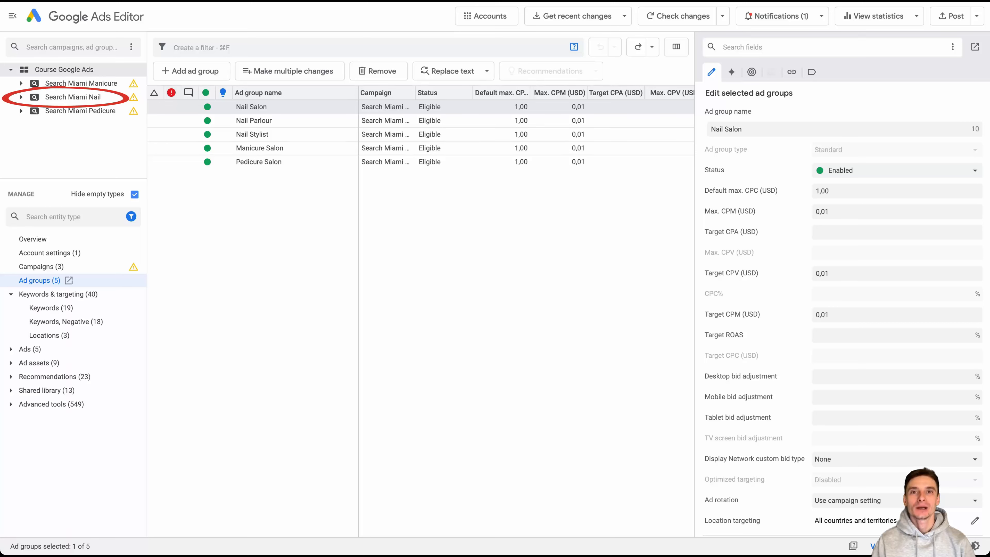
pyautogui.click(73, 98)
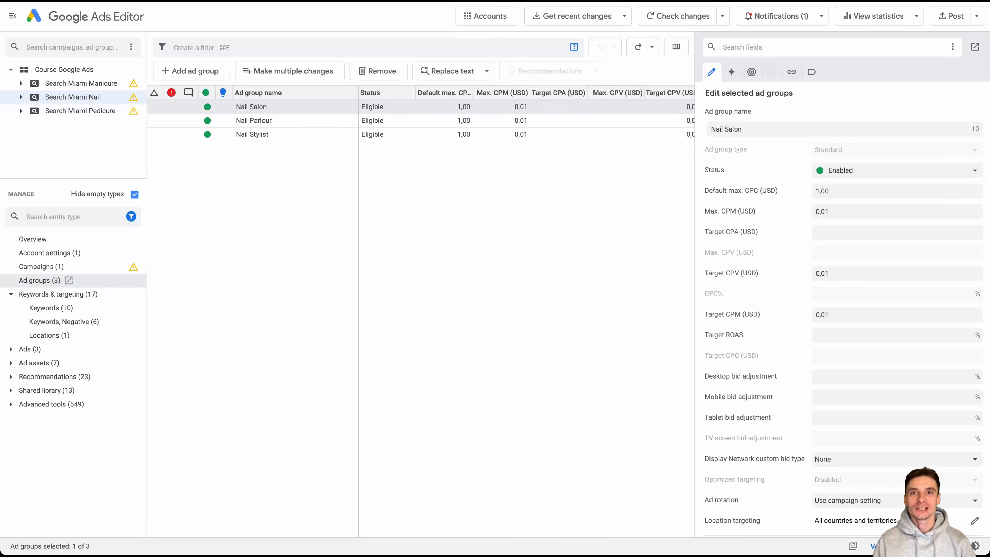
pyautogui.press('super+a')
pyautogui.click(897, 191)
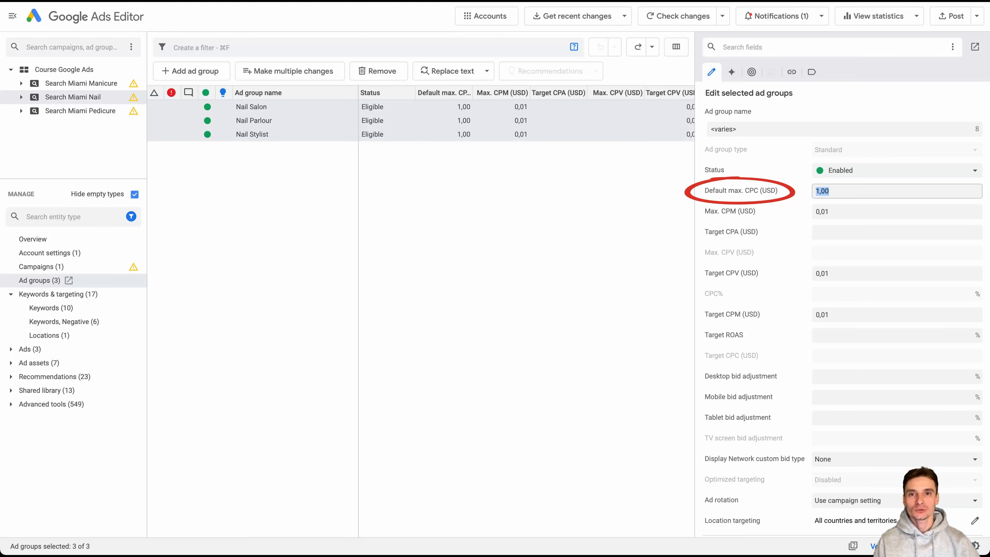
pyautogui.write('5,5')
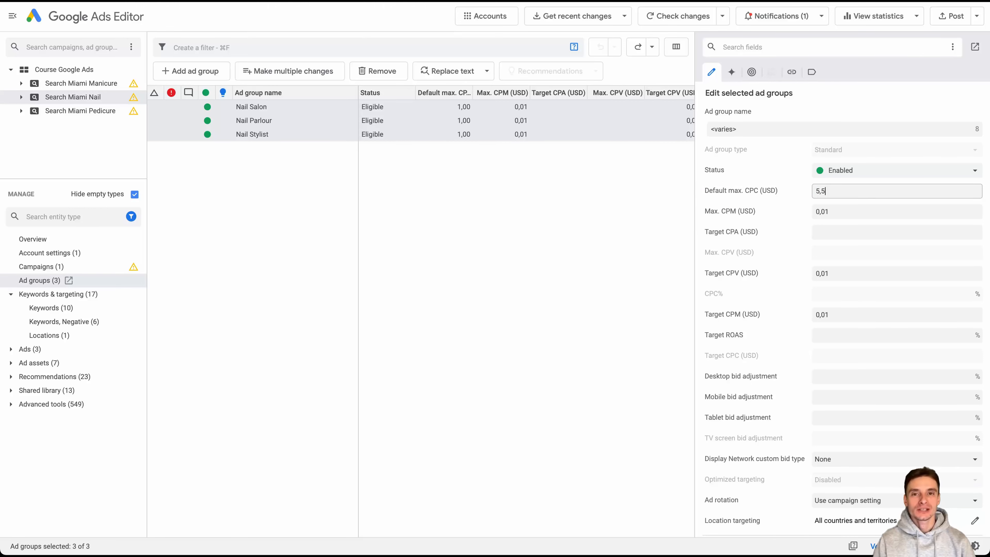
pyautogui.write('0')
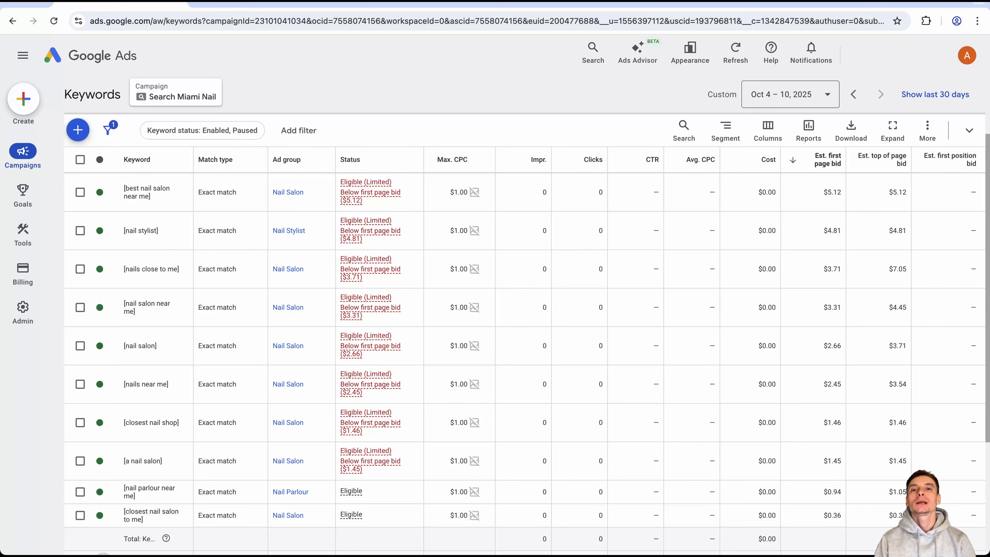
# - In Google Ads, switch the keywords table to the Search Miami Manicure campaign to examine its estimated first page bids
pyautogui.scroll(3, 524, 336)
pyautogui.click(226, 97)
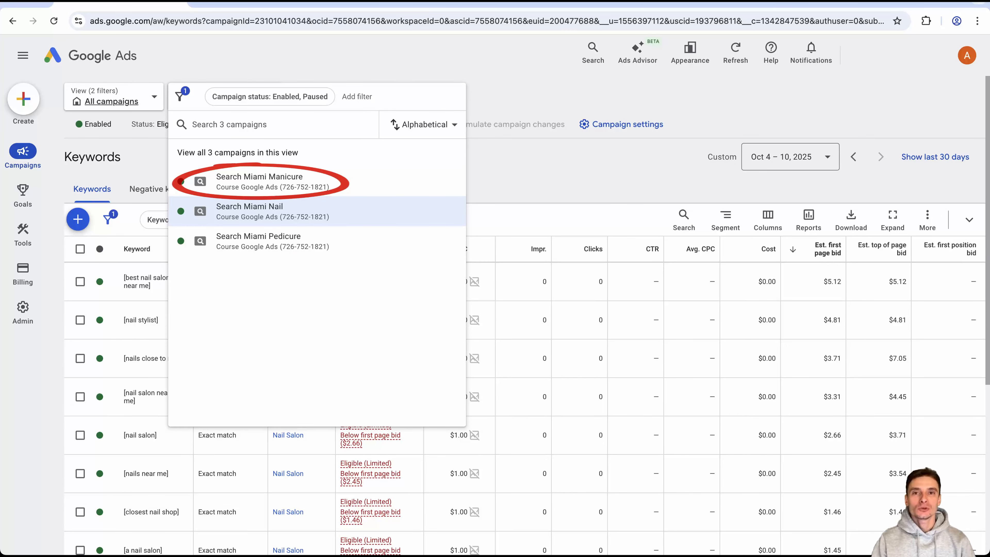
pyautogui.click(259, 181)
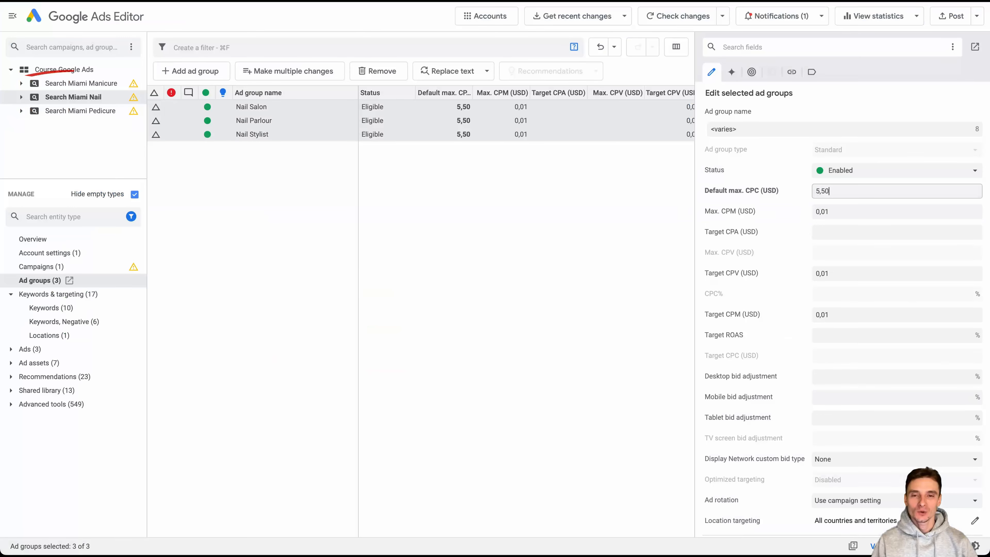
# - In Google Ads Editor, set the default max. CPC to 3,50 USD for the Manicure Salon ad group and 3,00 USD for Pedicure Salon
pyautogui.click(81, 83)
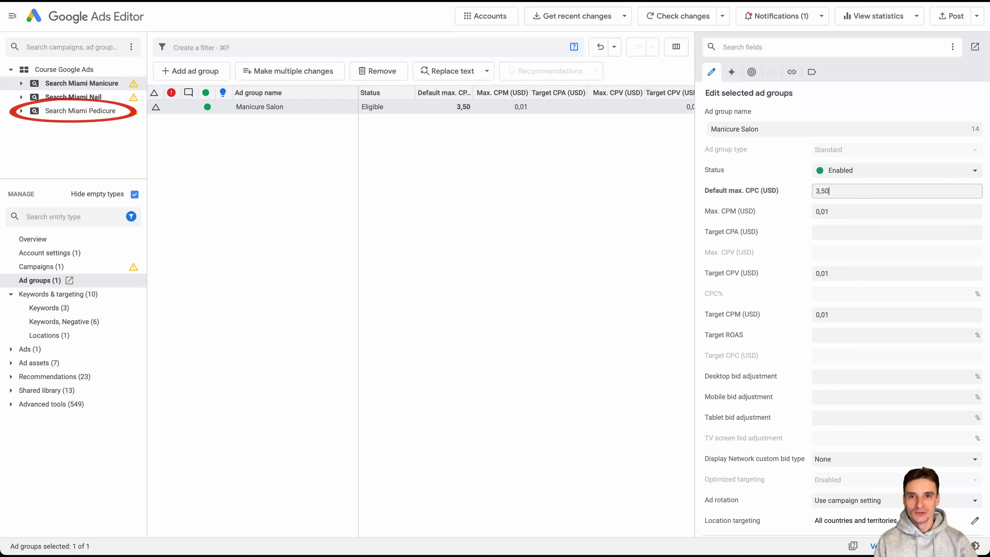
pyautogui.click(80, 112)
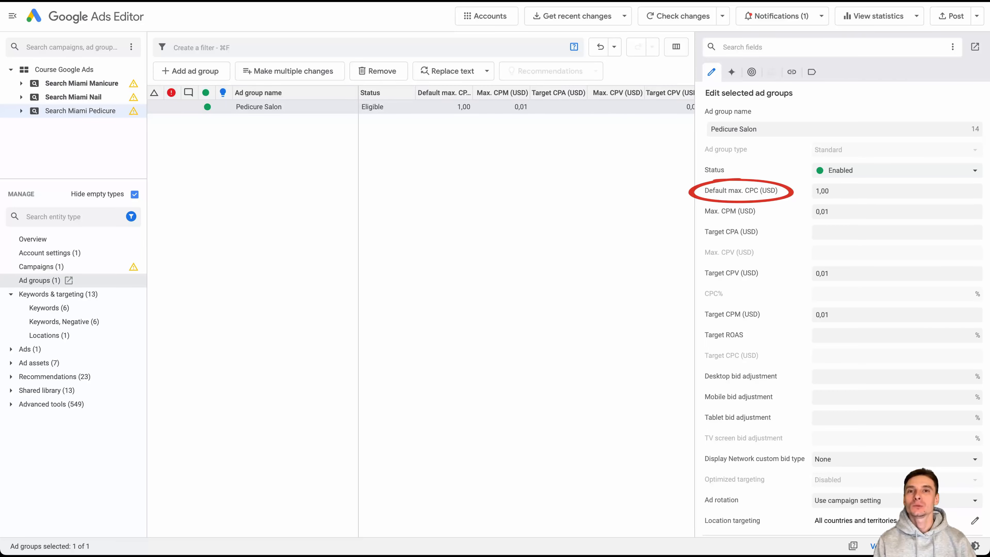
pyautogui.doubleClick(823, 191)
pyautogui.write('3,00')
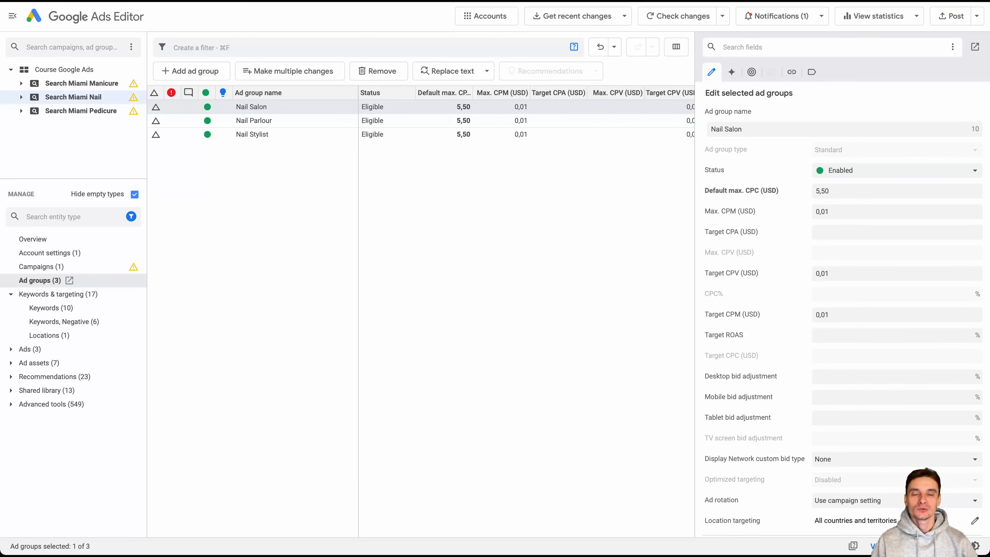
# - Set the default max. CPC of the Nail Salon, Nail Parlour and Nail Stylist ad groups to 4,00 USD
pyautogui.keyDown('shift'); pyautogui.click(253, 134); pyautogui.keyUp('shift')
pyautogui.click(896, 191)
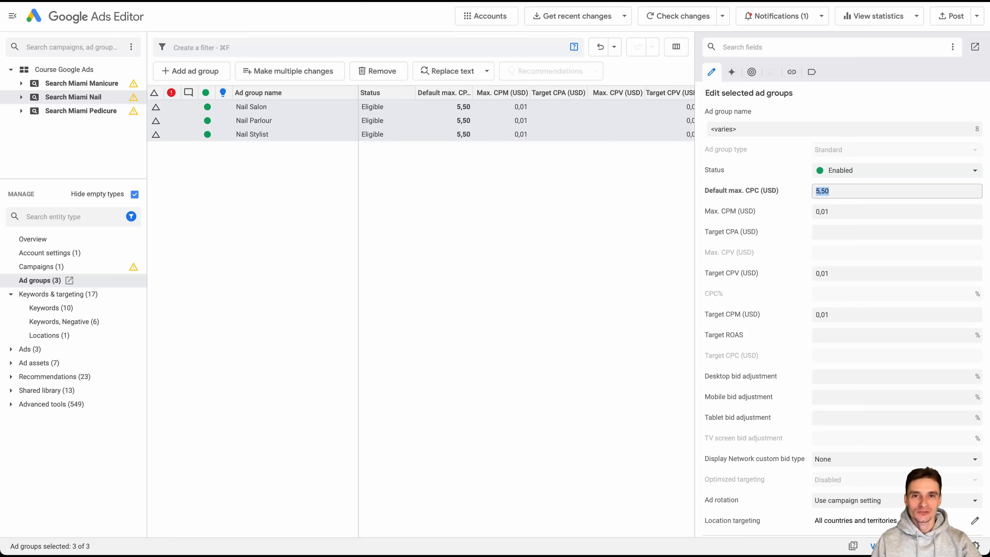
pyautogui.write('4,00')
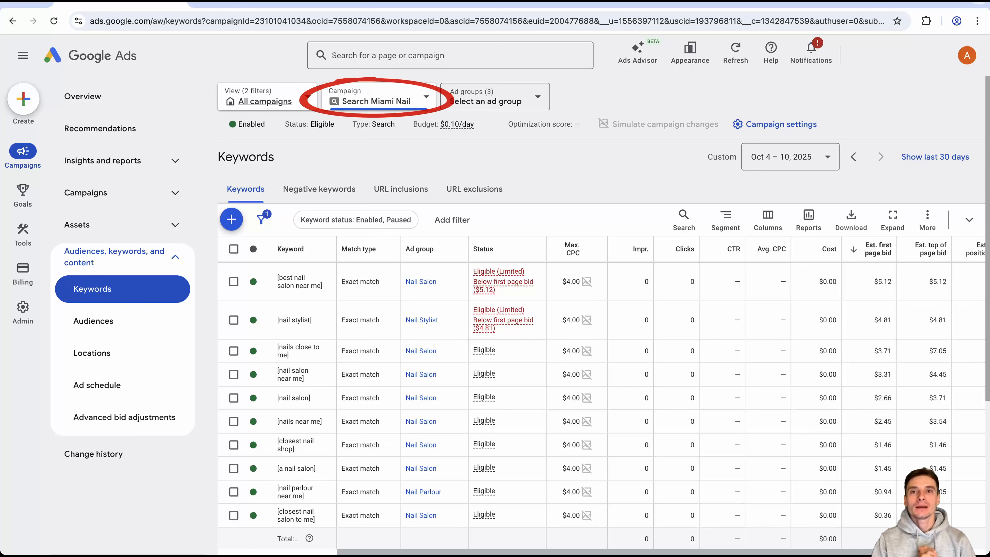
# - In Google Ads, check the max. CPC and status of the Search Miami Pedicure keywords and of the keywords in all campaigns
pyautogui.click(378, 96)
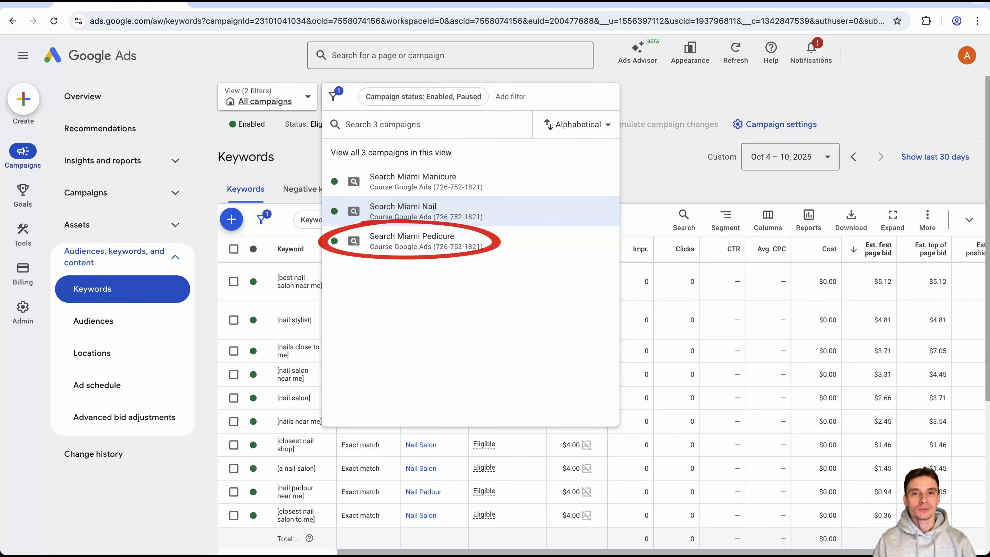
pyautogui.click(412, 241)
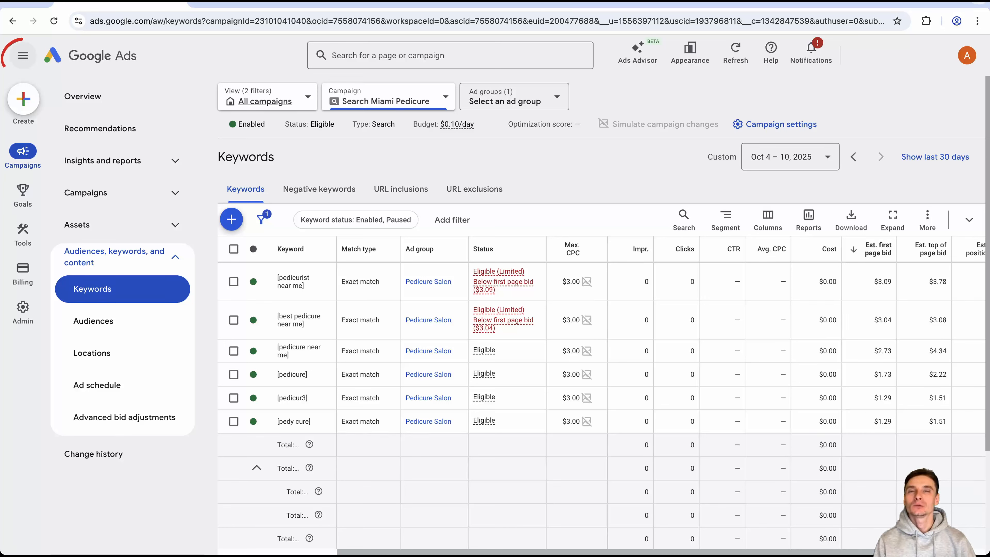
pyautogui.click(23, 55)
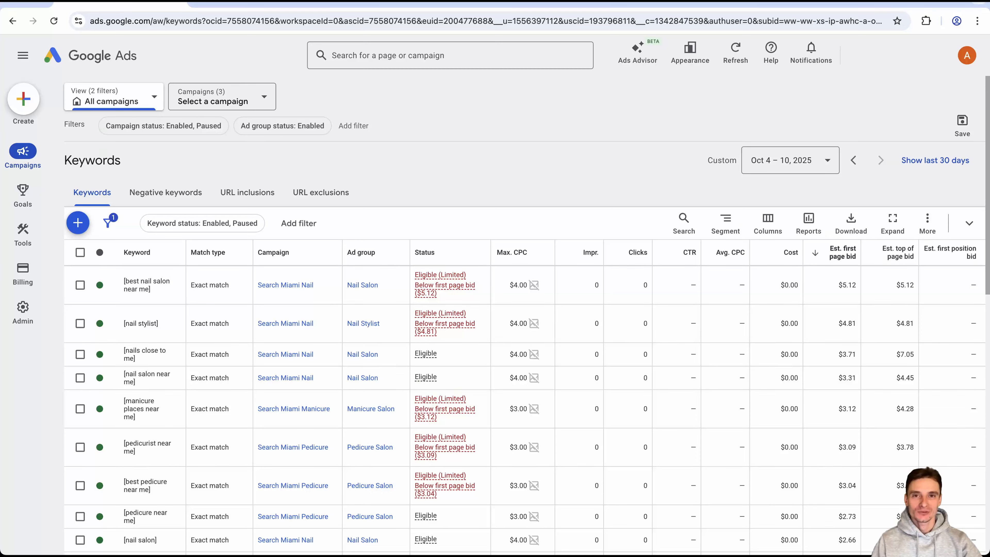
pyautogui.scroll(-3, 526, 312)
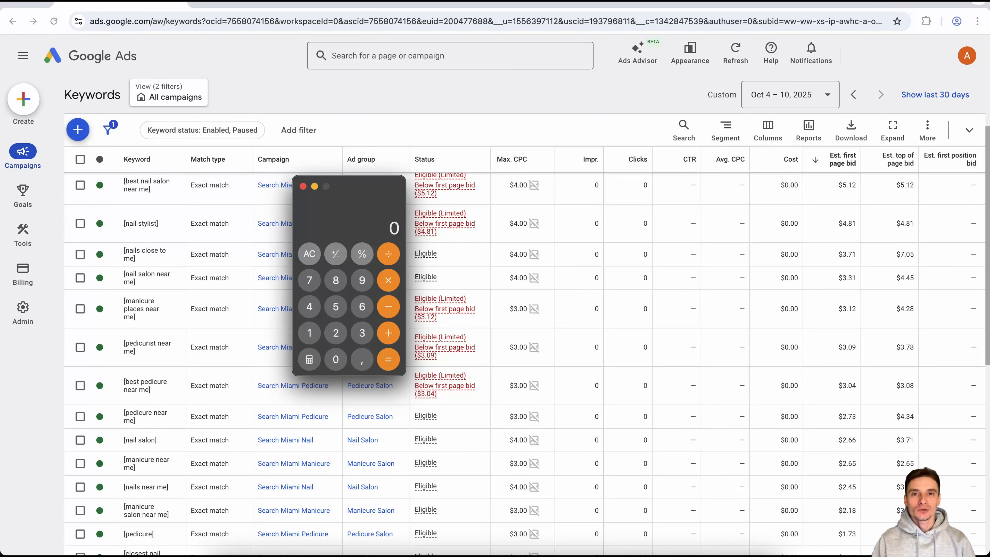
# - In the Calculator, divide 3 by 0,1 and multiply the result by 2
pyautogui.press('3')
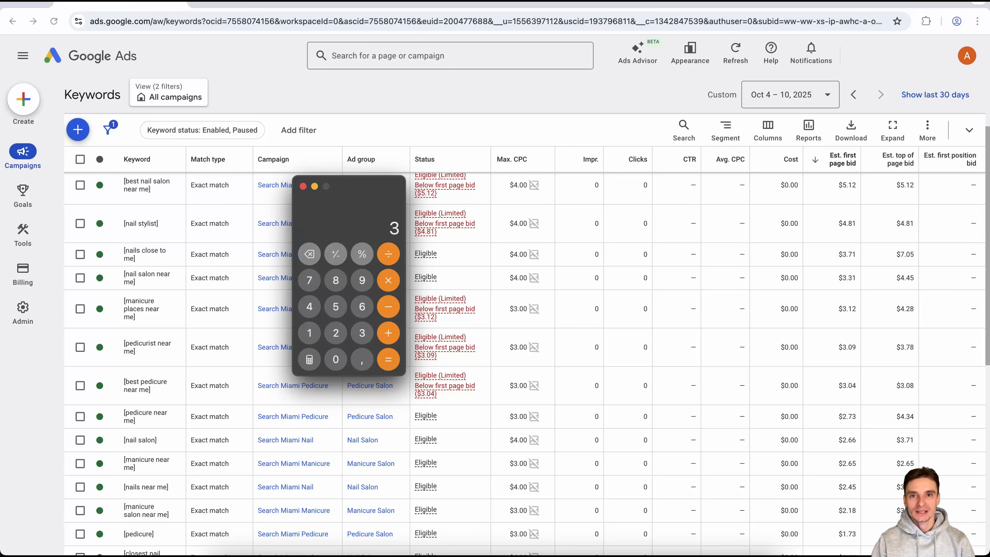
pyautogui.write('/0,1')
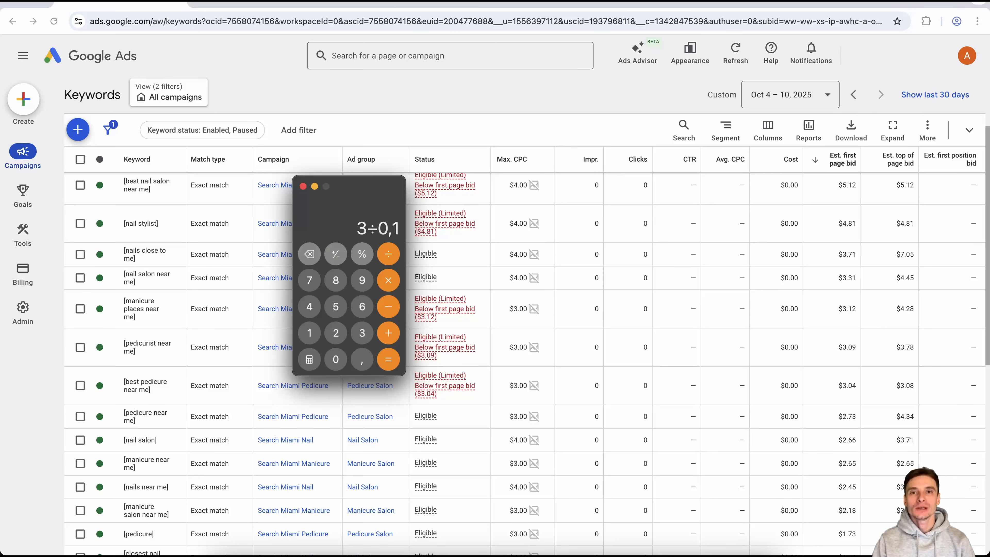
pyautogui.press('Return')
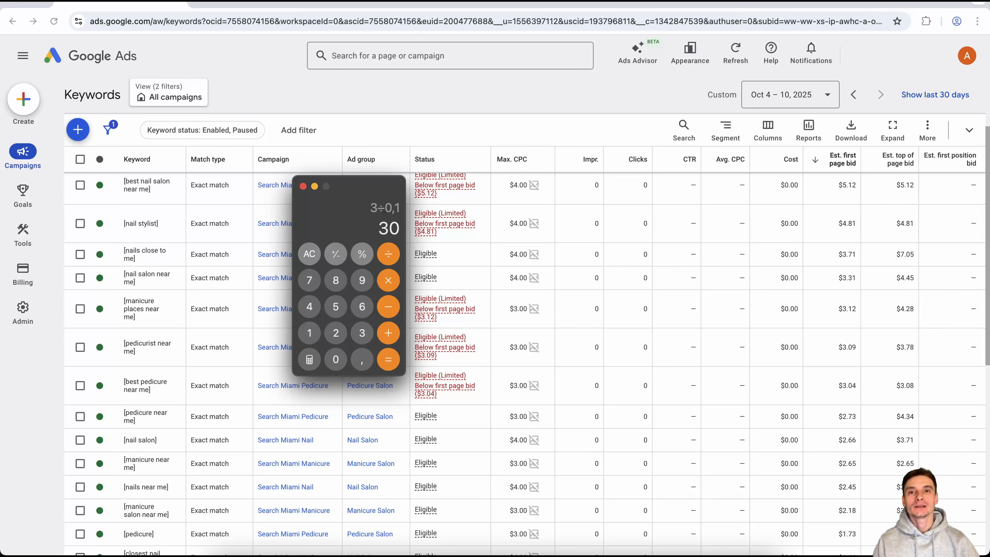
pyautogui.write('*2')
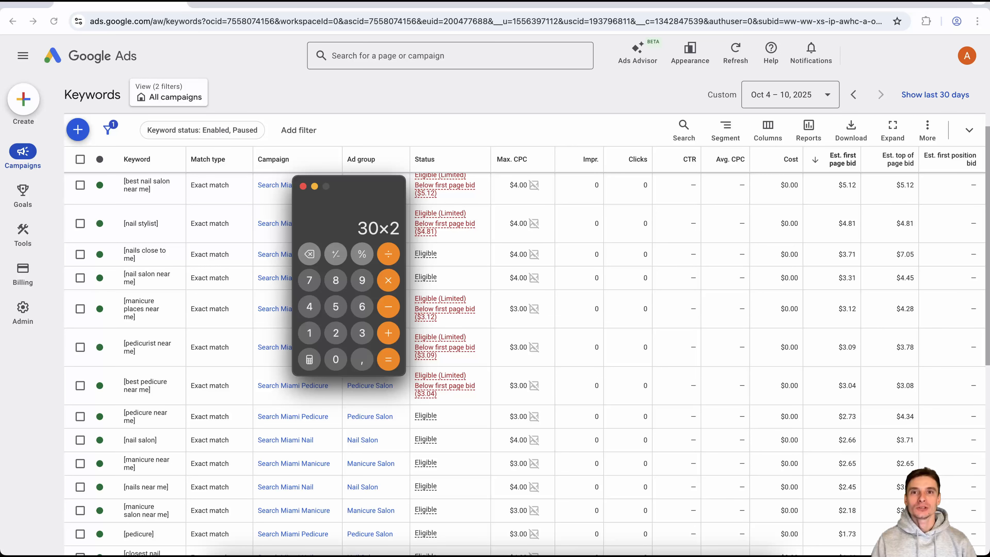
pyautogui.press('Return')
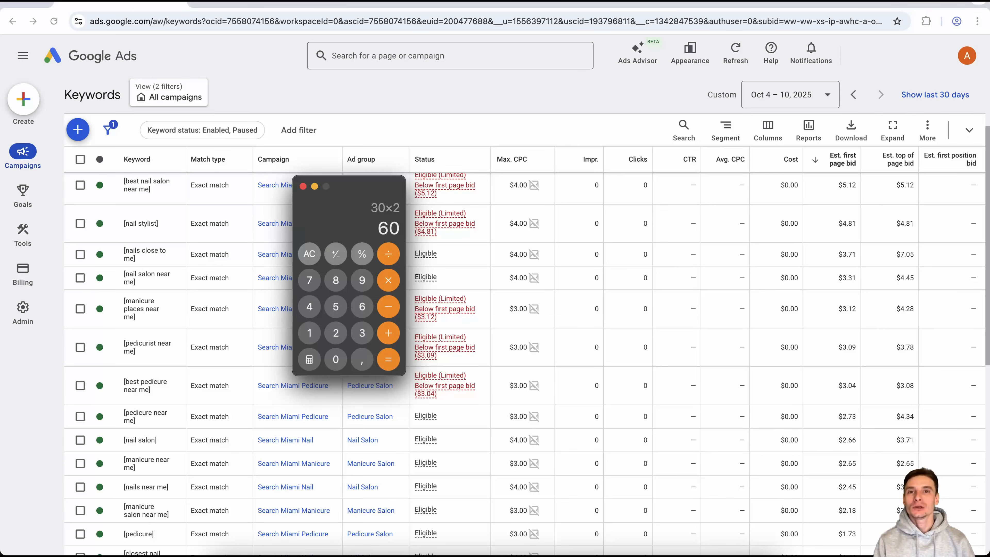